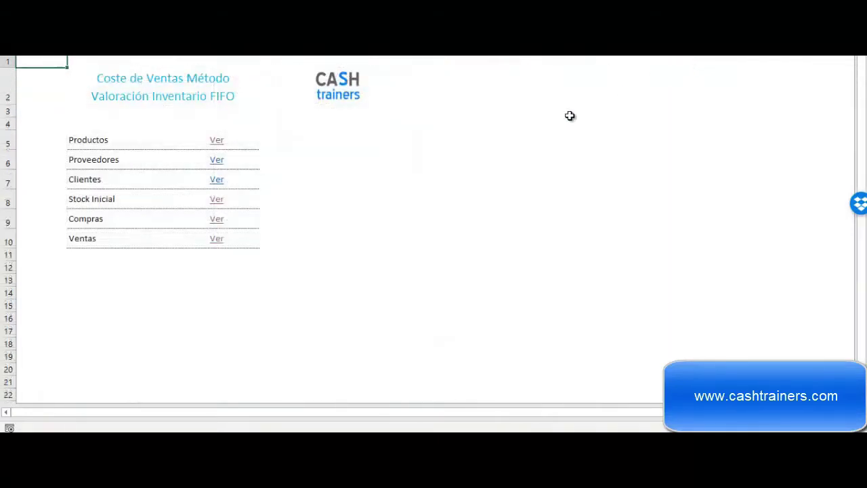
Enter invoice FV001 and Cliente 1 in the first row of the Ventas sheet
{"action": "left_click", "coordinate": [216, 238]}
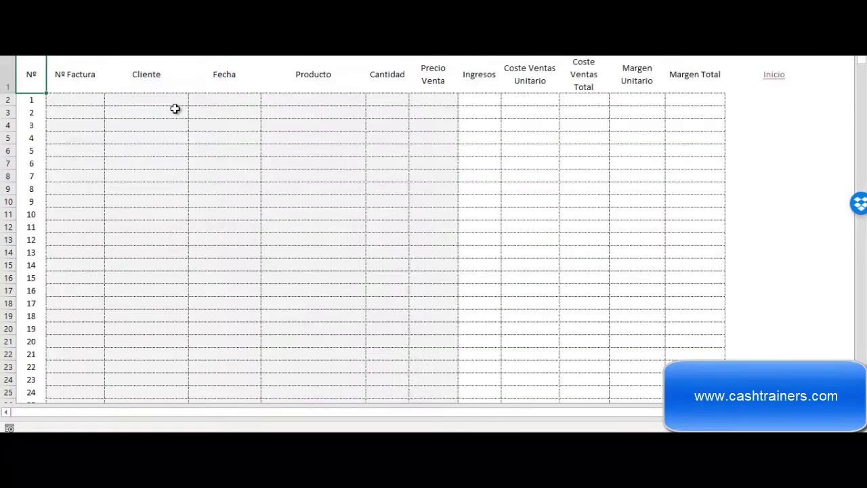
{"action": "left_click", "coordinate": [91, 99]}
{"action": "type", "text": "FV001"}
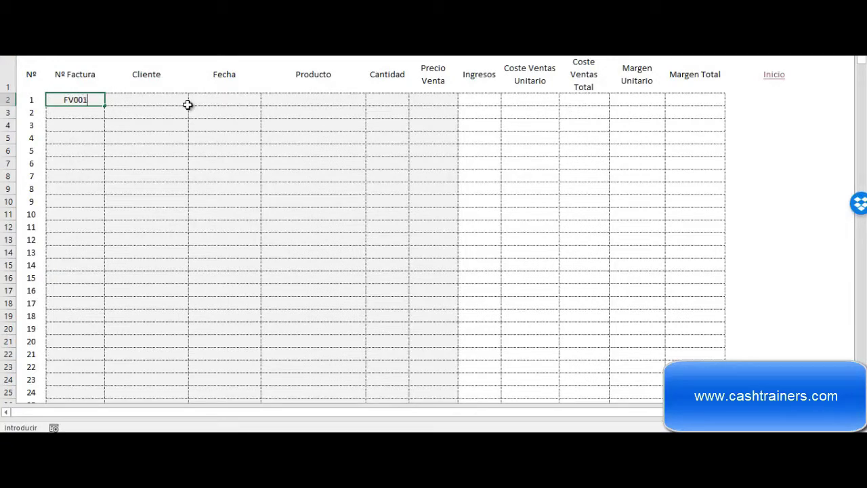
{"action": "left_click", "coordinate": [187, 105]}
{"action": "left_click", "coordinate": [193, 100]}
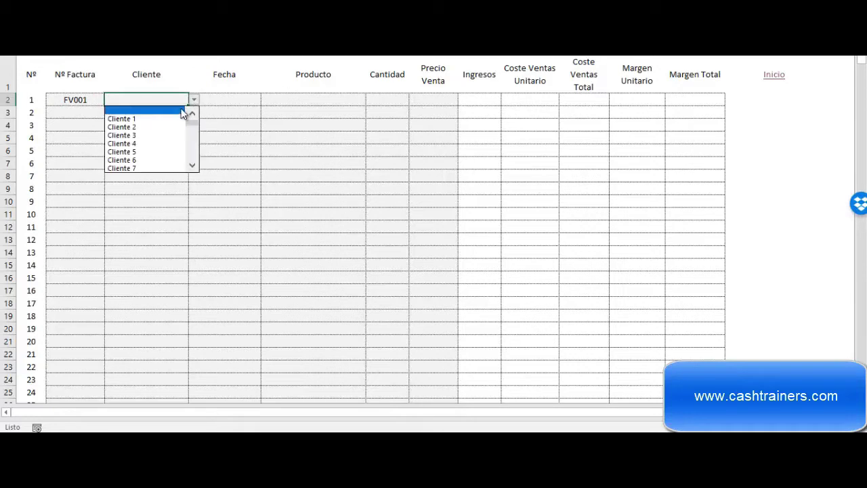
{"action": "left_click", "coordinate": [180, 118]}
Give the first sale the date 13-09-19 and Producto A
{"action": "key", "text": "Tab"}
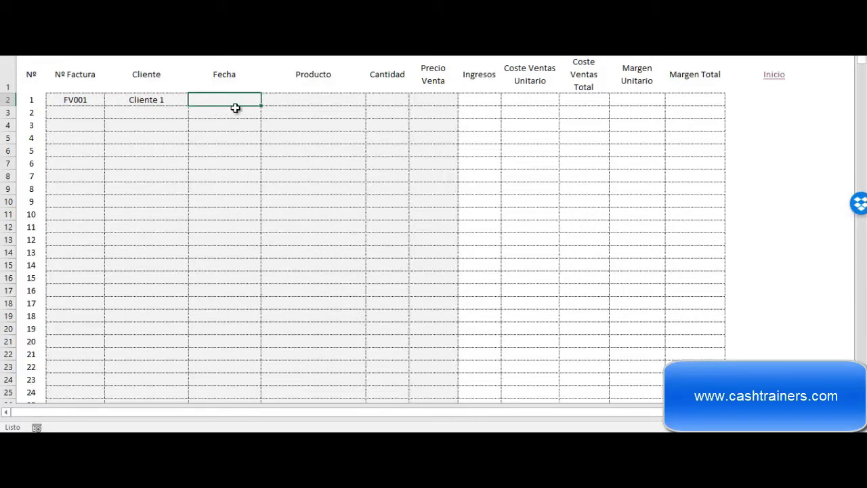
{"action": "type", "text": "13-09-19"}
{"action": "left_click", "coordinate": [371, 101]}
{"action": "left_click", "coordinate": [357, 101]}
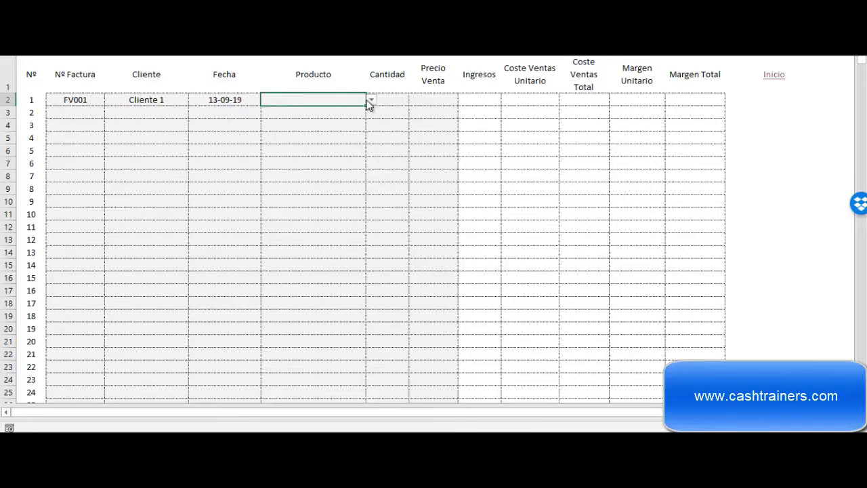
{"action": "left_click", "coordinate": [371, 99]}
{"action": "left_click", "coordinate": [359, 112]}
{"action": "left_click", "coordinate": [404, 100]}
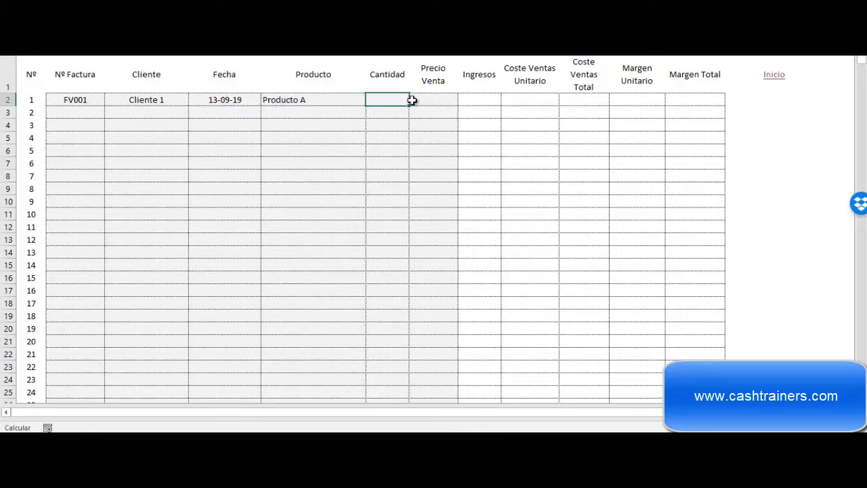
Look over the Compras sheet via Inicio, then return to Ventas
{"action": "left_click", "coordinate": [774, 75]}
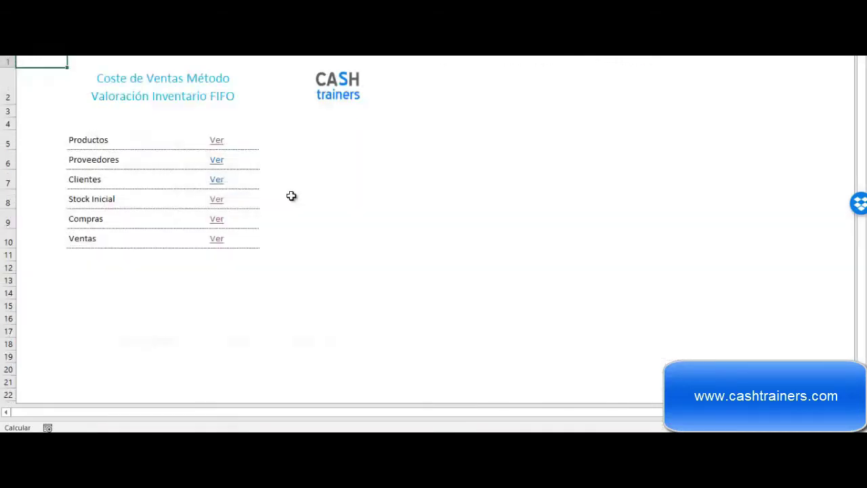
{"action": "left_click", "coordinate": [216, 218]}
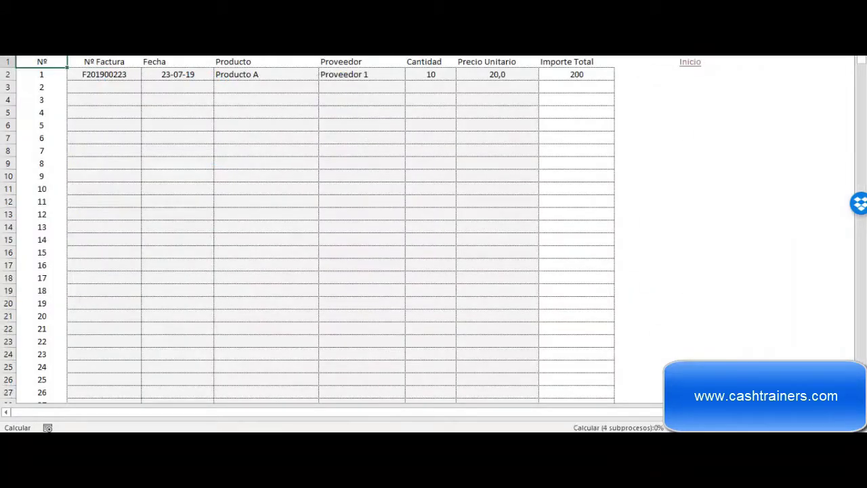
{"action": "left_click", "coordinate": [684, 63]}
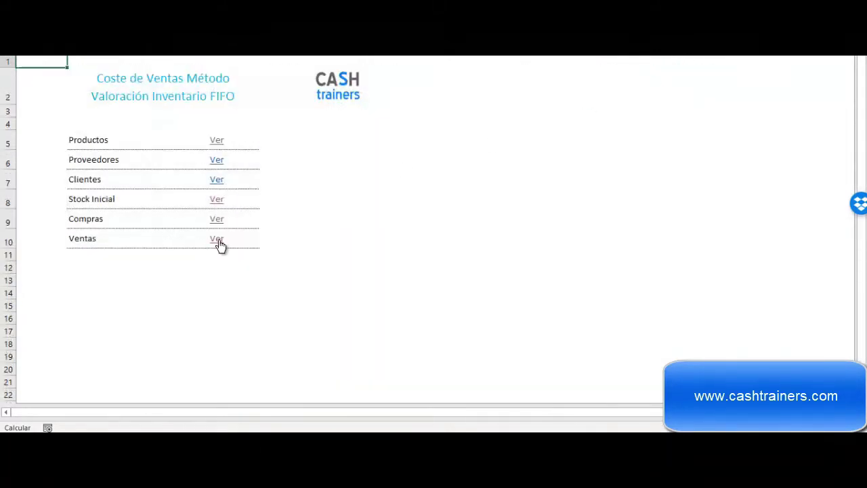
{"action": "left_click", "coordinate": [218, 241]}
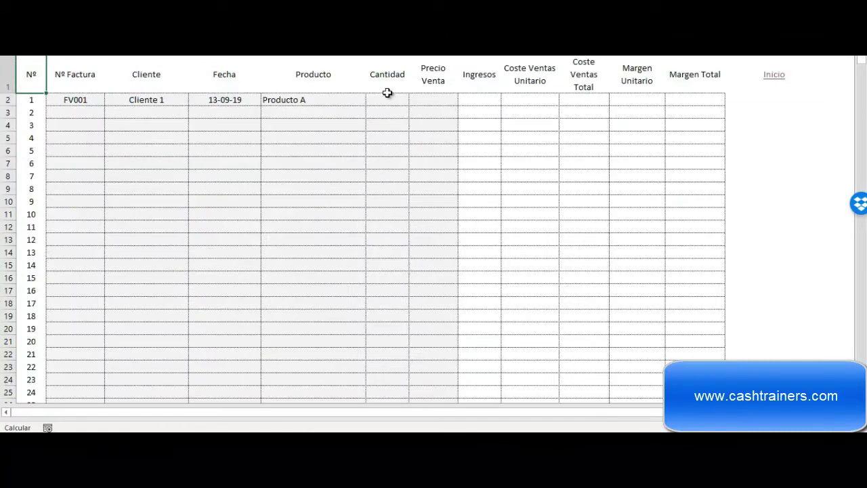
Enter quantity 5 for the first sale and move to its Precio Venta cell
{"action": "left_click", "coordinate": [388, 100]}
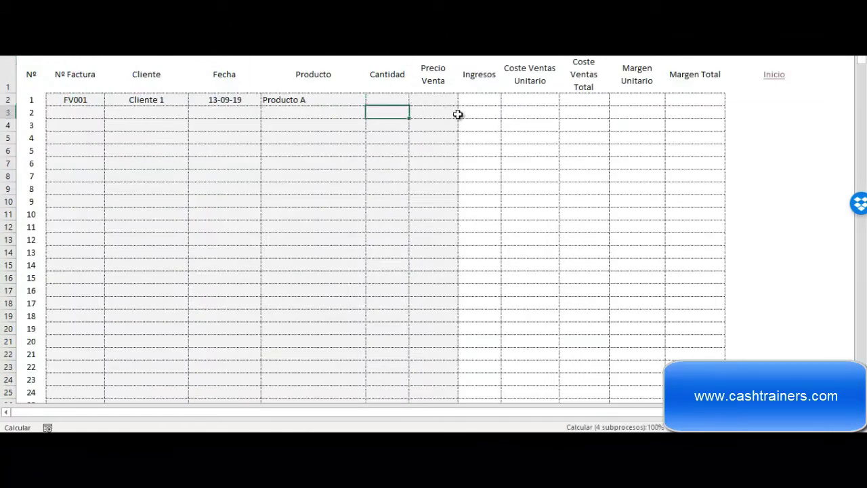
{"action": "type", "text": "5"}
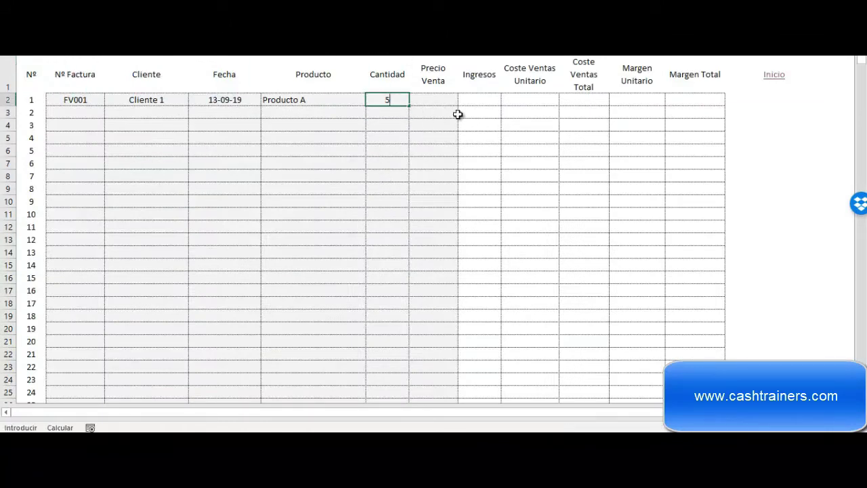
{"action": "left_click", "coordinate": [462, 101]}
{"action": "left_click", "coordinate": [440, 105]}
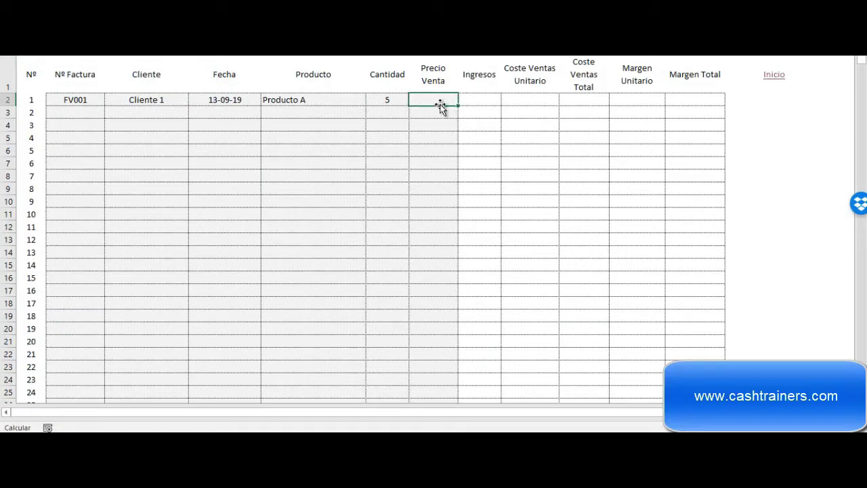
Enter sale price 50, giving Ingresos 250, cost 100 and margin 150
{"action": "type", "text": "50"}
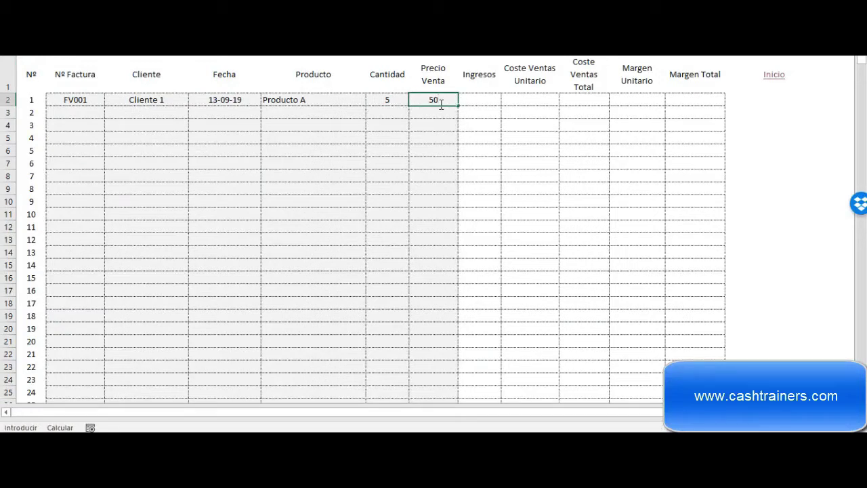
{"action": "left_click", "coordinate": [416, 124]}
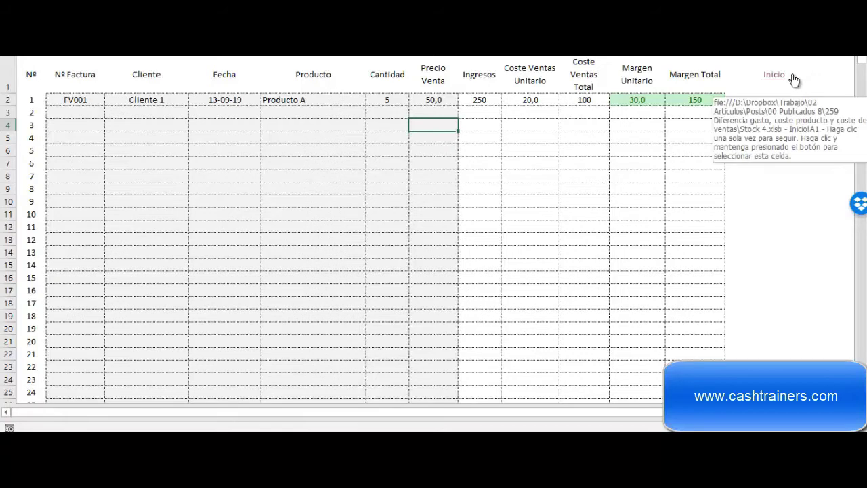
On Compras, copy the first invoice number to row 2, changing its last digit to 4
{"action": "left_click", "coordinate": [777, 78]}
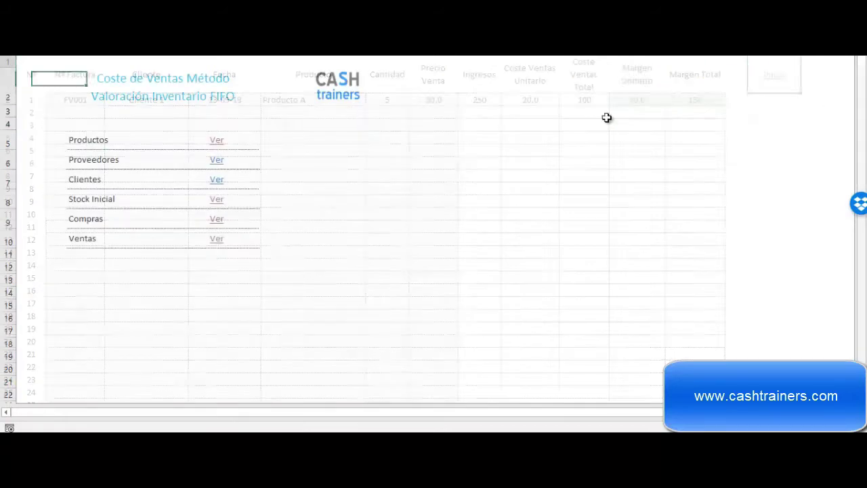
{"action": "left_click", "coordinate": [217, 219]}
{"action": "left_click", "coordinate": [130, 75]}
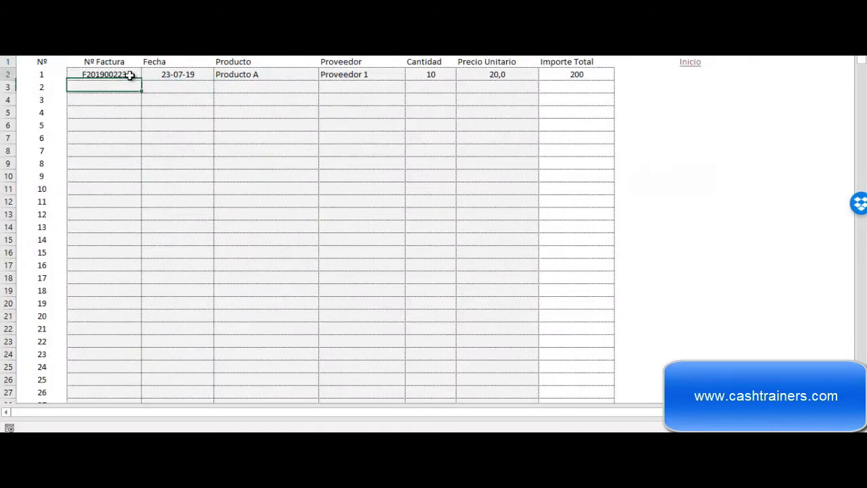
{"action": "key", "text": "ctrl+c"}
{"action": "key", "text": "Down"}
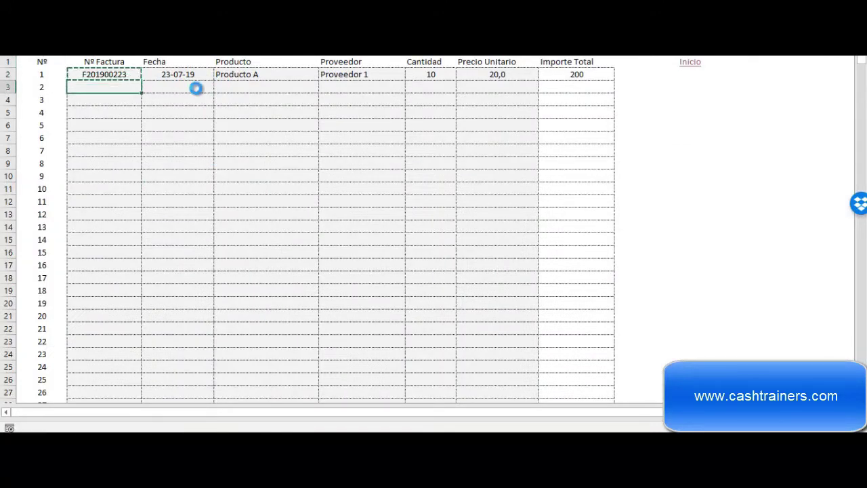
{"action": "key", "text": "ctrl+v"}
{"action": "key", "text": "Escape"}
{"action": "key", "text": "F2"}
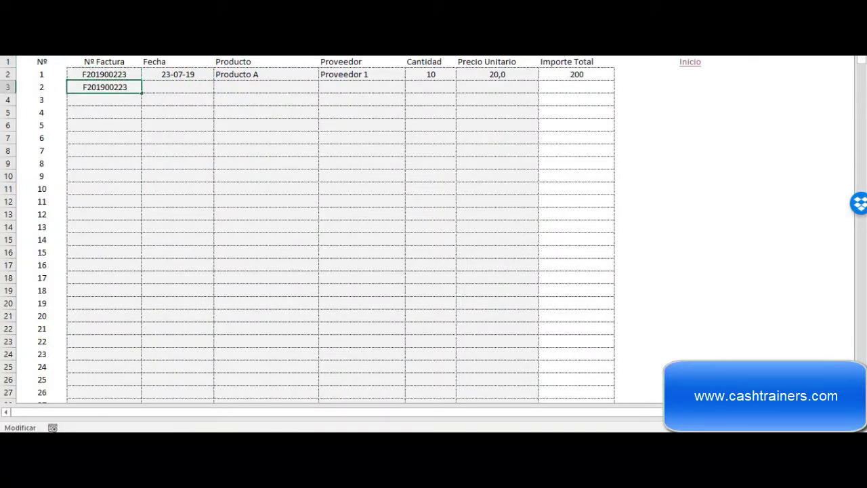
{"action": "key", "text": "BackSpace"}
{"action": "type", "text": "4"}
{"action": "left_click", "coordinate": [266, 87]}
Copy the first purchase date to row 2 and change it to 24-07-19
{"action": "left_click", "coordinate": [201, 73]}
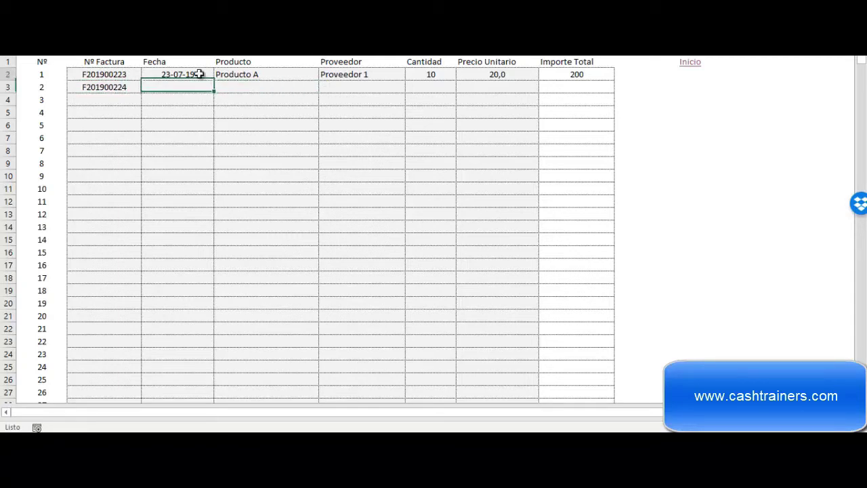
{"action": "key", "text": "ctrl+c"}
{"action": "key", "text": "Down"}
{"action": "key", "text": "ctrl+v"}
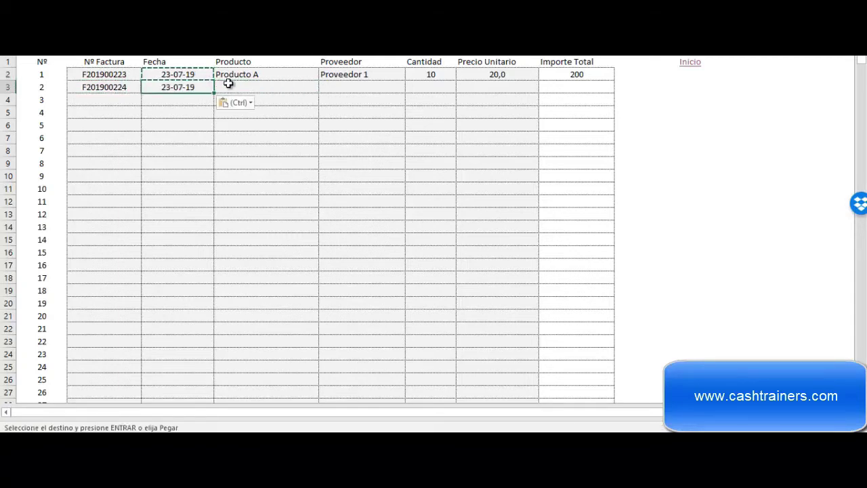
{"action": "key", "text": "Escape"}
{"action": "key", "text": "F2"}
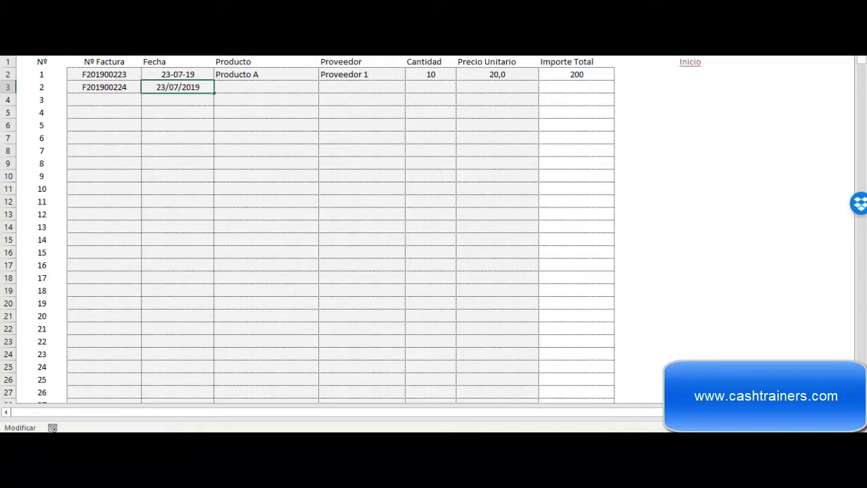
{"action": "key", "text": "BackSpace"}
{"action": "type", "text": "4"}
{"action": "left_click", "coordinate": [361, 87]}
Set the second purchase's product to Producto A and supplier to Proveedor 1
{"action": "left_click", "coordinate": [315, 88]}
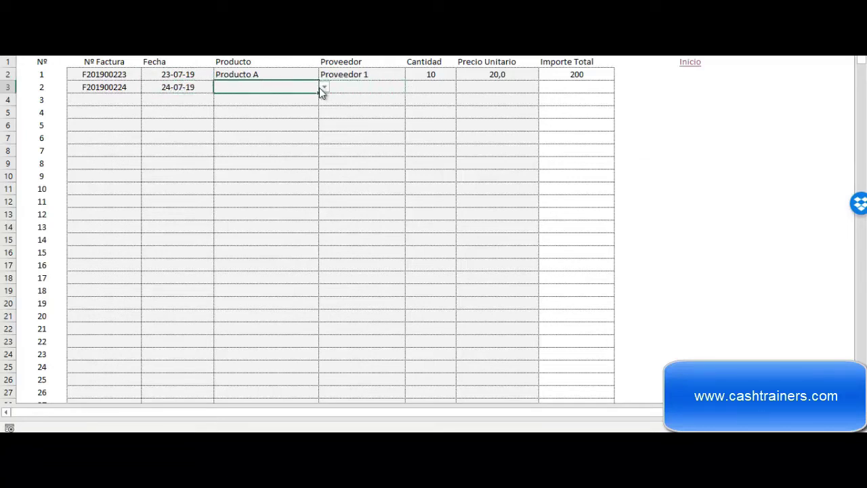
{"action": "left_click", "coordinate": [324, 88]}
{"action": "left_click", "coordinate": [309, 105]}
{"action": "left_click", "coordinate": [394, 85]}
{"action": "left_click", "coordinate": [411, 87]}
{"action": "key", "text": "Escape"}
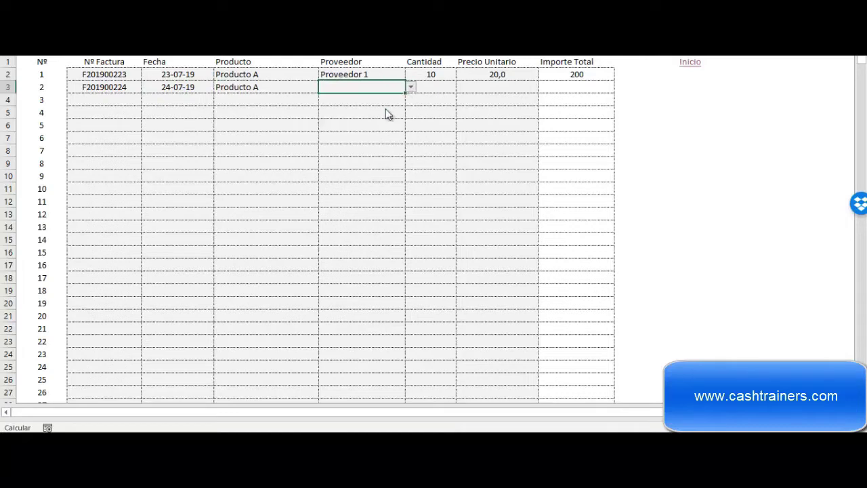
{"action": "left_click", "coordinate": [451, 84]}
Enter quantity 10 and unit price 40 for a 400 total, then return to Inicio
{"action": "type", "text": "10"}
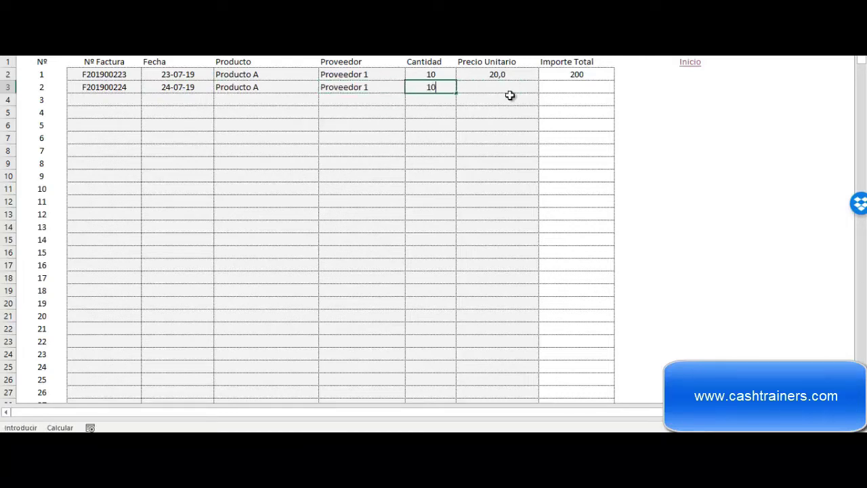
{"action": "key", "text": "Tab"}
{"action": "key", "text": "Tab"}
{"action": "key", "text": "Left"}
{"action": "type", "text": "40"}
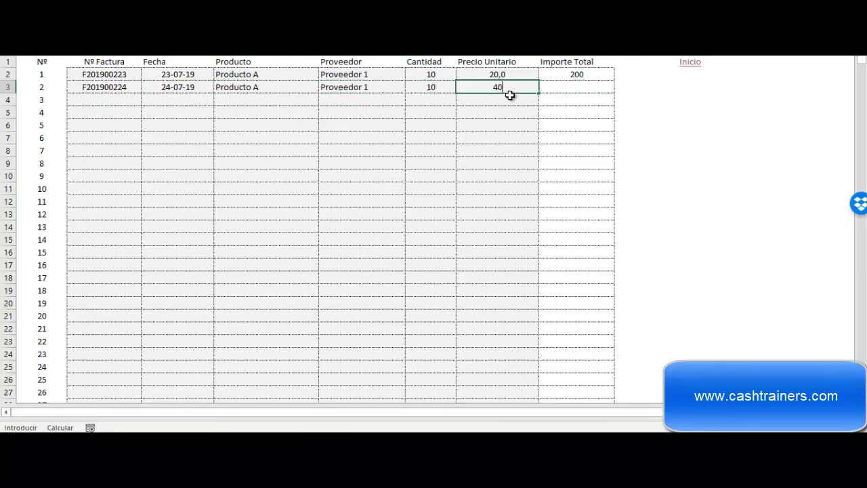
{"action": "key", "text": "Tab"}
{"action": "key", "text": "Tab"}
{"action": "key", "text": "Tab"}
{"action": "key", "text": "Tab"}
{"action": "left_click", "coordinate": [669, 95]}
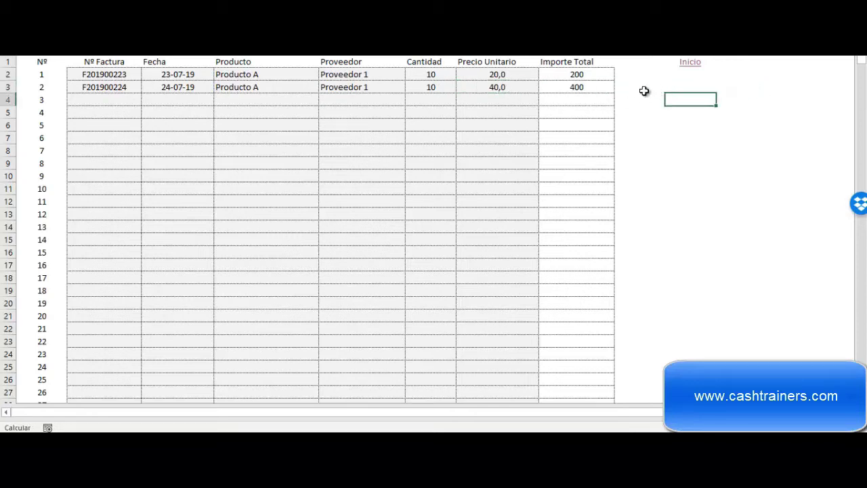
{"action": "left_click", "coordinate": [688, 61]}
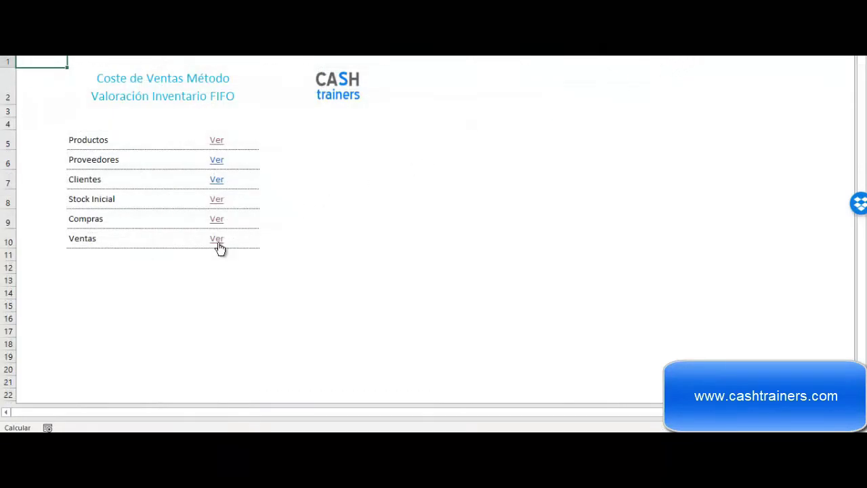
Clear the quantity and sale price of invoice FV001 on the Ventas sheet
{"action": "left_click", "coordinate": [217, 240]}
{"action": "left_click_drag", "start_coordinate": [389, 100], "coordinate": [434, 99]}
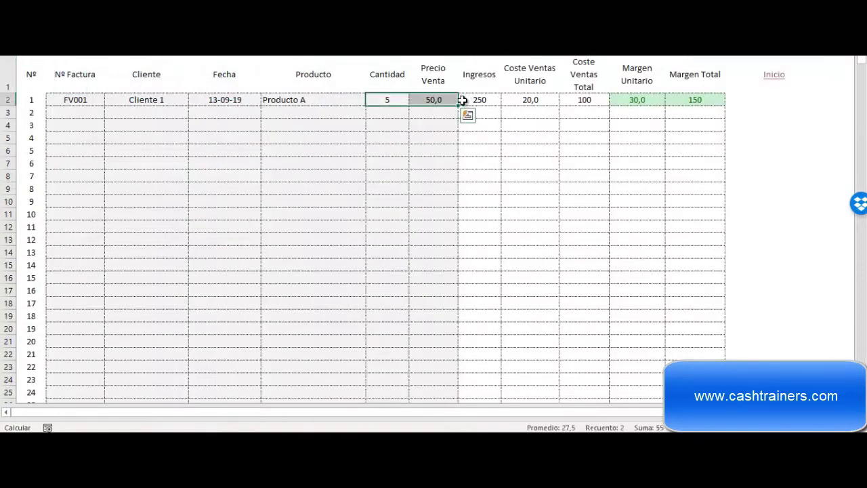
{"action": "left_click", "coordinate": [780, 97]}
View Producto A's stock on Productos: Stock Final 20, value 100, unit cost 20,0
{"action": "left_click", "coordinate": [775, 76]}
{"action": "left_click", "coordinate": [217, 140]}
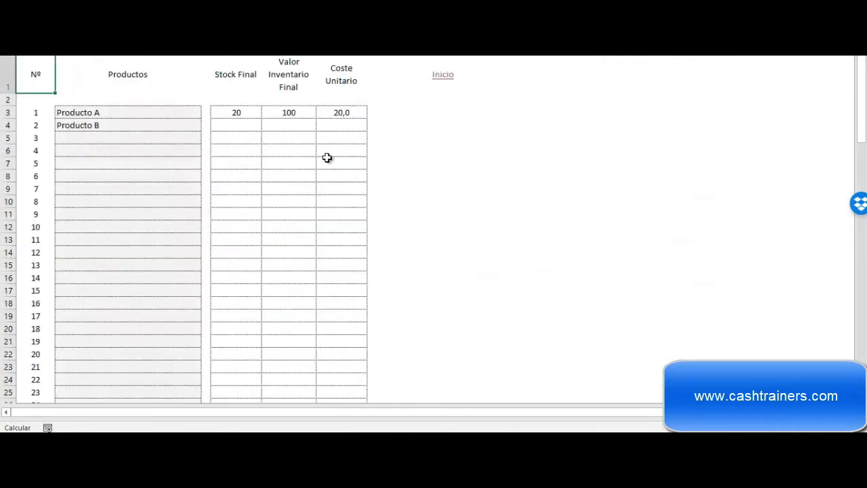
{"action": "left_click", "coordinate": [392, 121]}
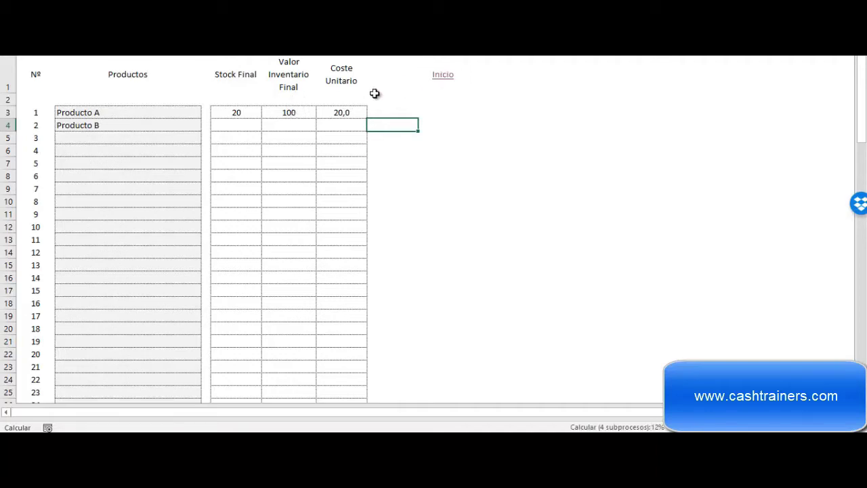
Review the two Compras purchases, then Producto A's stock valued at 600 on Productos
{"action": "left_click", "coordinate": [443, 75]}
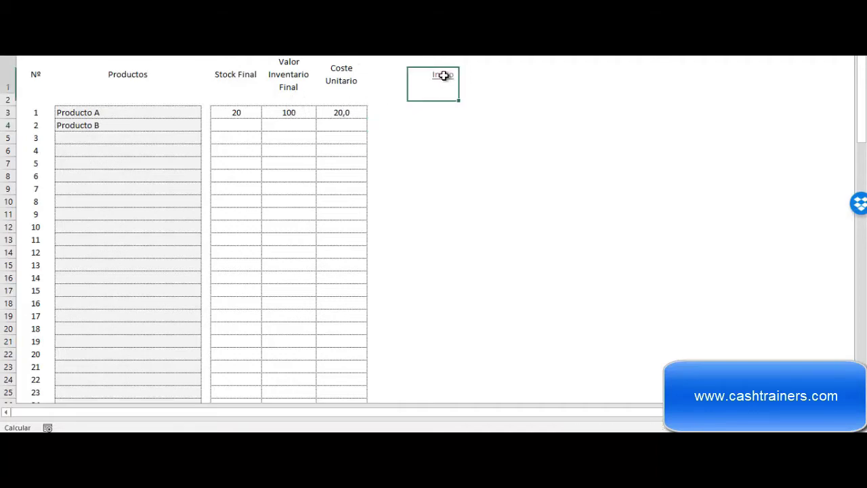
{"action": "left_click", "coordinate": [216, 220]}
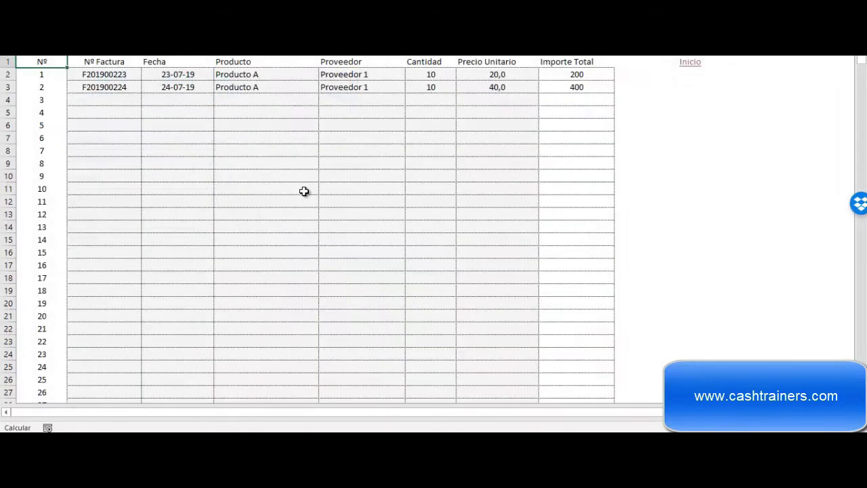
{"action": "left_click", "coordinate": [689, 63]}
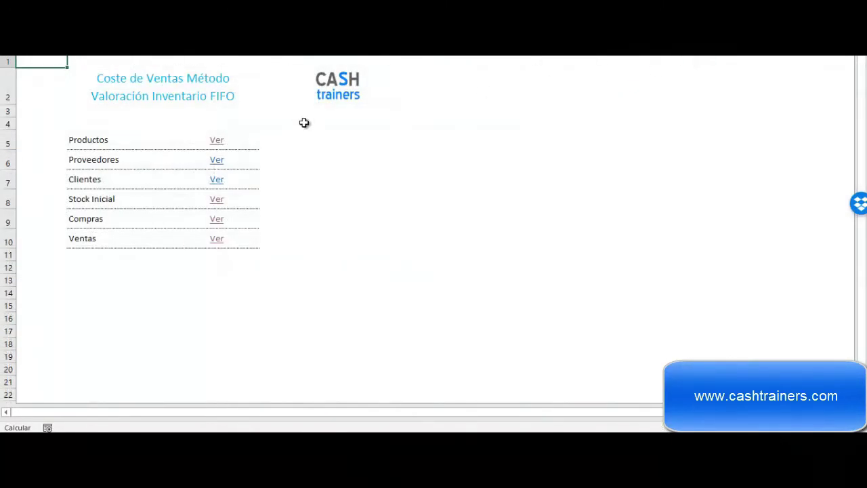
{"action": "left_click", "coordinate": [219, 144]}
{"action": "left_click", "coordinate": [442, 139]}
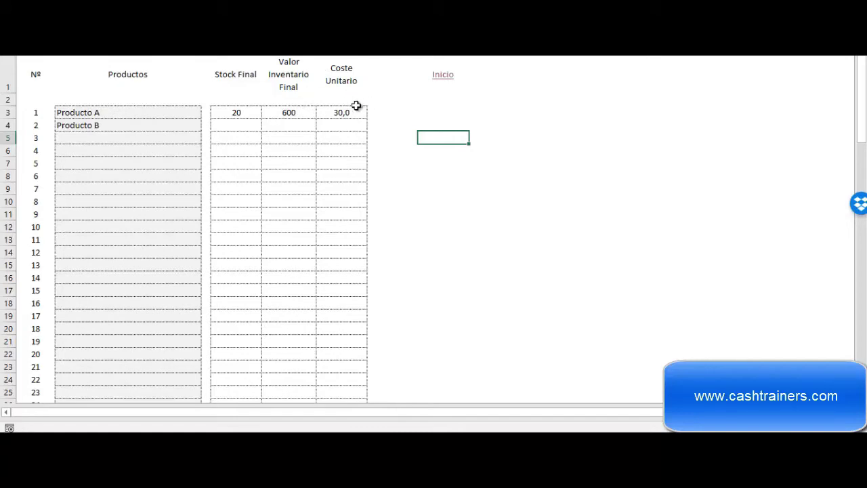
Recheck the Compras and Ventas sheets, ending on Ventas
{"action": "left_click", "coordinate": [443, 78]}
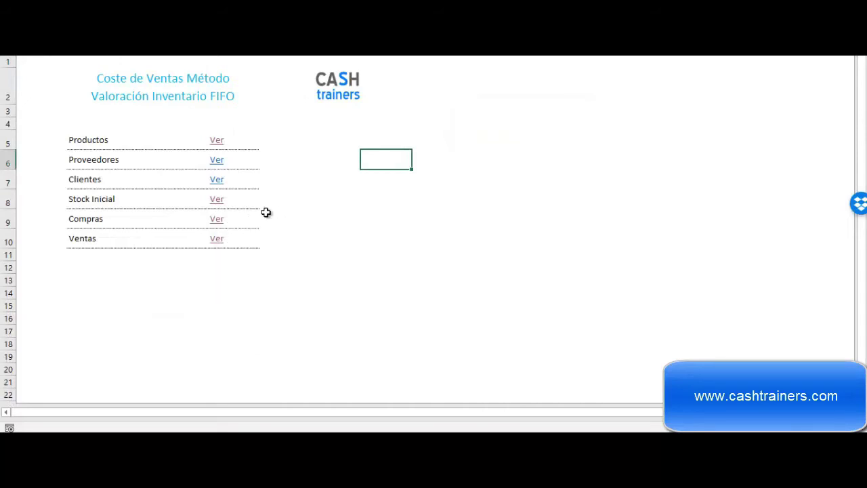
{"action": "left_click", "coordinate": [218, 219]}
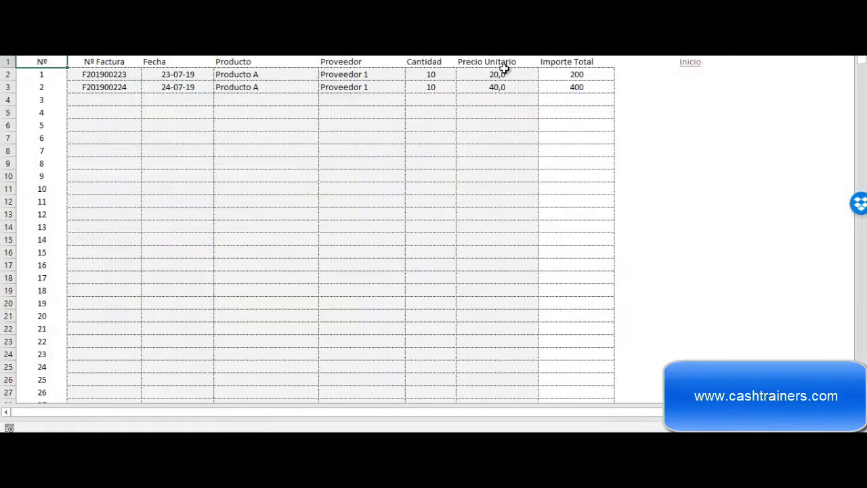
{"action": "left_click", "coordinate": [689, 62]}
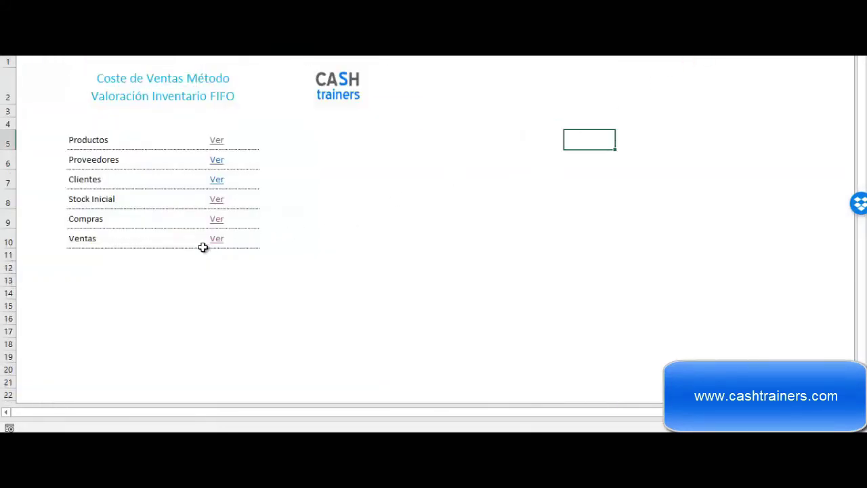
{"action": "left_click", "coordinate": [217, 239]}
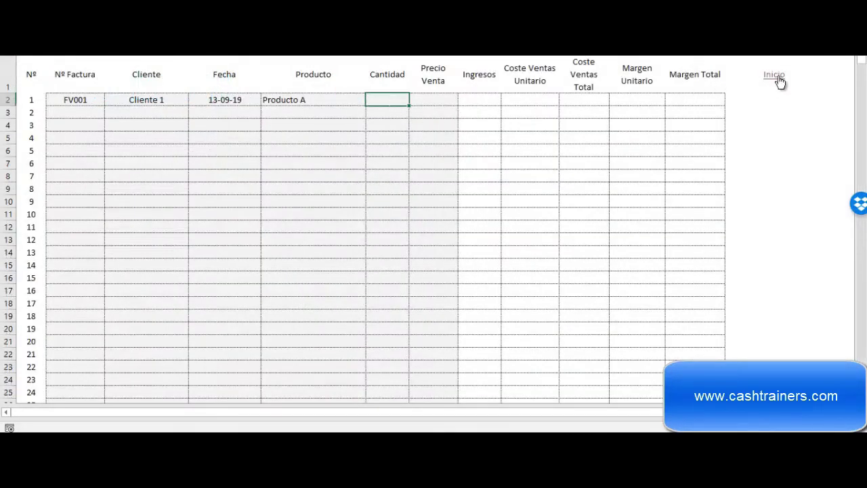
{"action": "left_click", "coordinate": [779, 77]}
{"action": "left_click", "coordinate": [214, 220]}
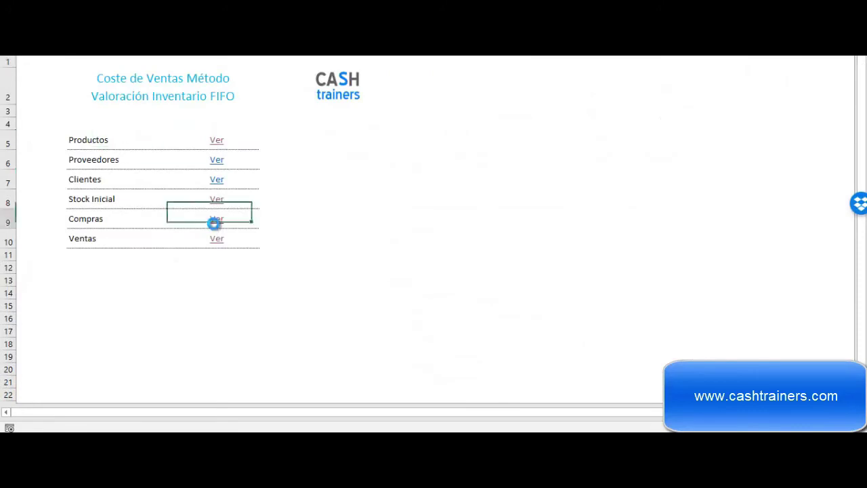
{"action": "left_click", "coordinate": [697, 62]}
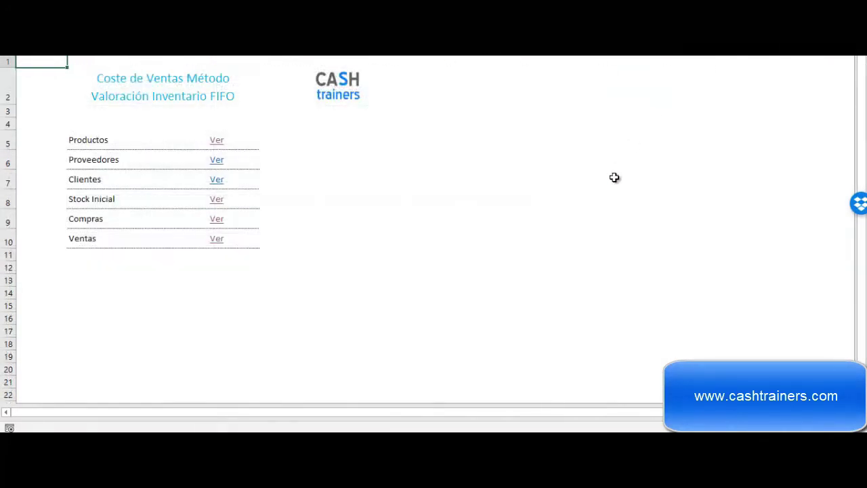
{"action": "left_click", "coordinate": [218, 238]}
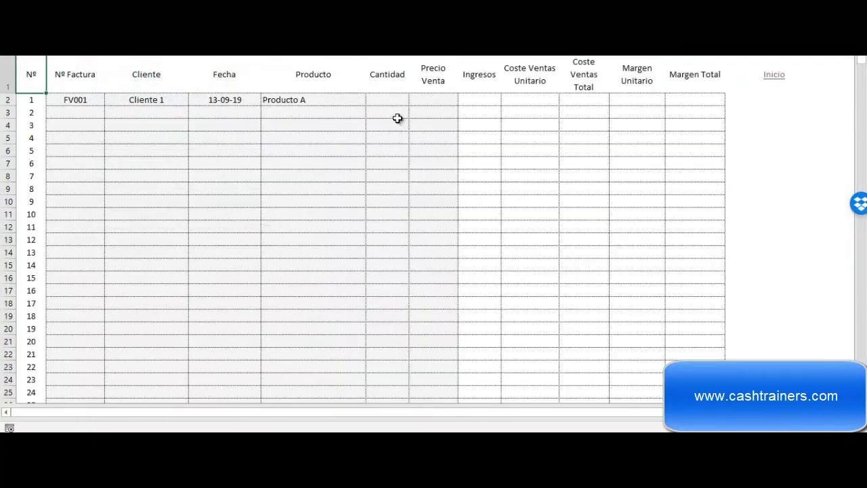
Give FV001 quantity 10 at price 60, yielding Ingresos 600, cost 200 and margin 400
{"action": "left_click", "coordinate": [396, 99]}
{"action": "type", "text": "10"}
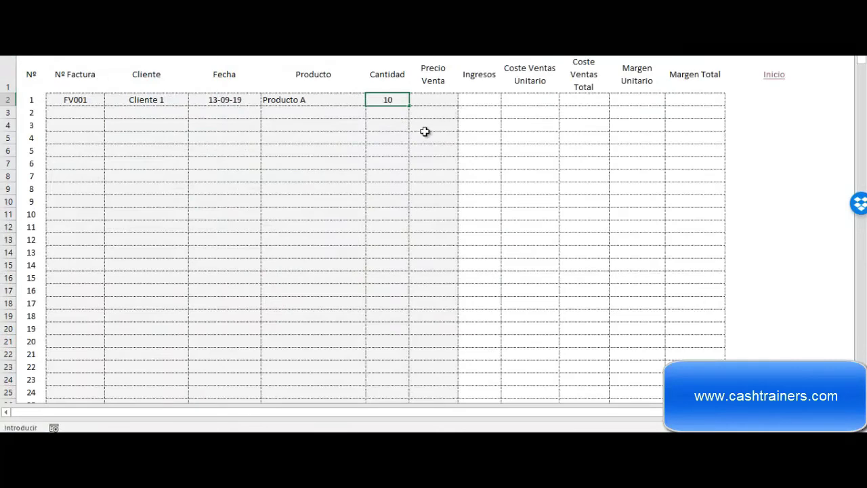
{"action": "left_click", "coordinate": [428, 103]}
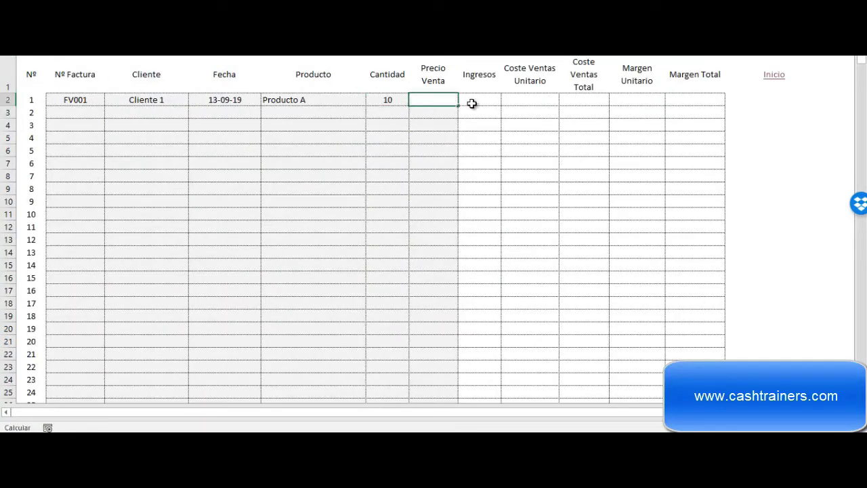
{"action": "type", "text": "60"}
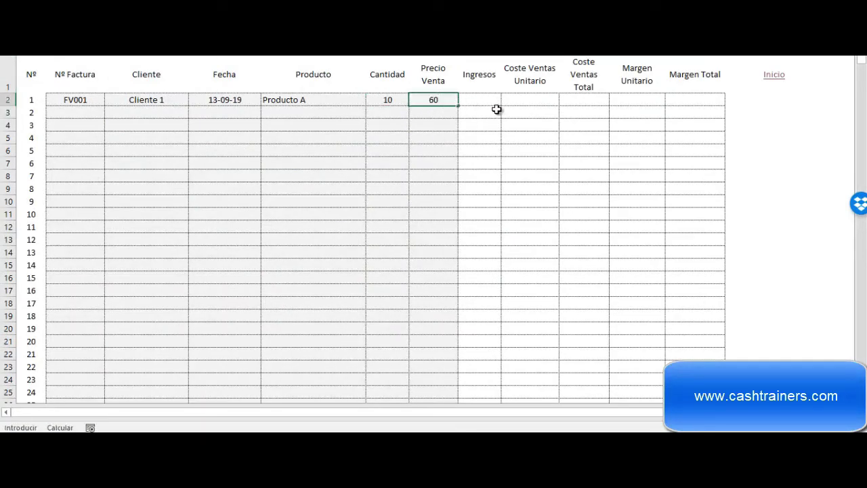
{"action": "left_click", "coordinate": [749, 103]}
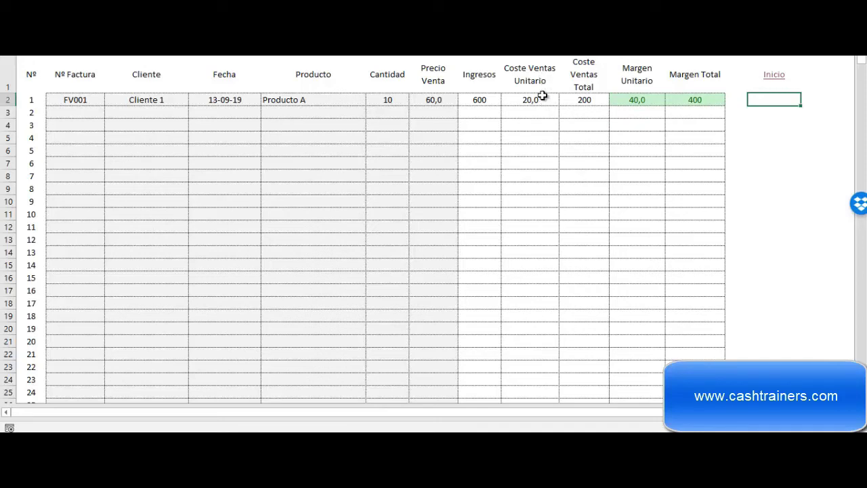
{"action": "left_click", "coordinate": [392, 98]}
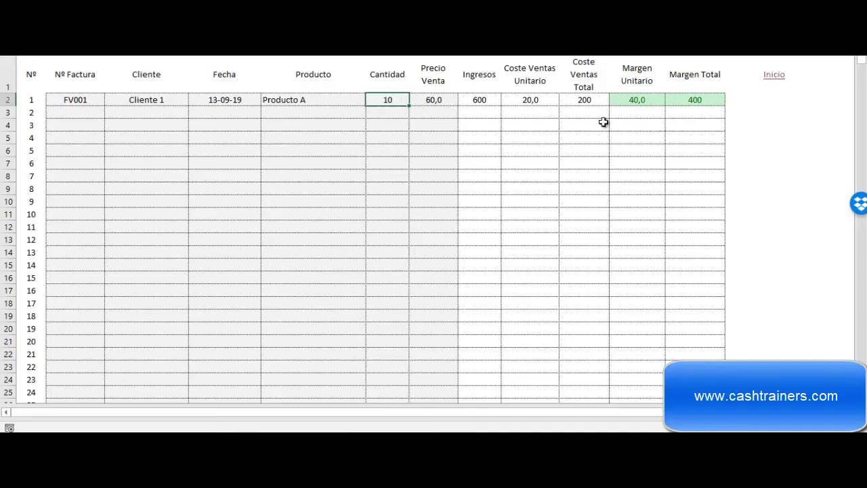
Change FV001 to 15 units, giving Ingresos 900, cost 400 and margin 500, then return to Inicio
{"action": "type", "text": "15"}
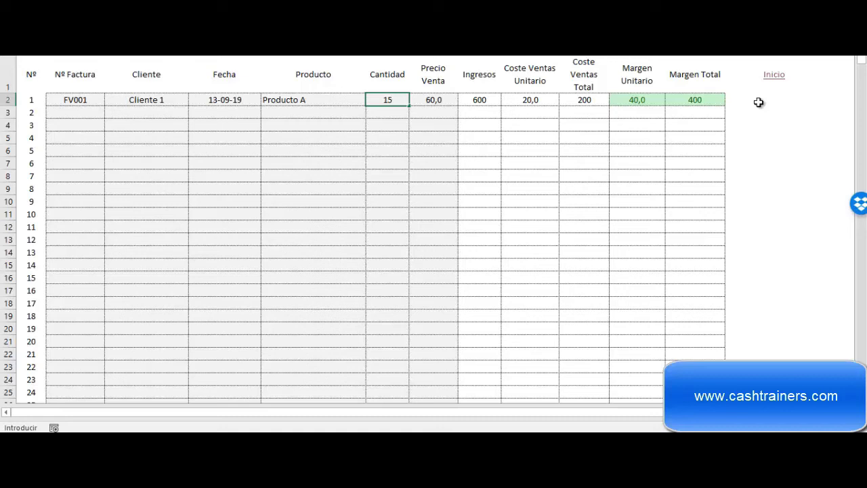
{"action": "key", "text": "Return"}
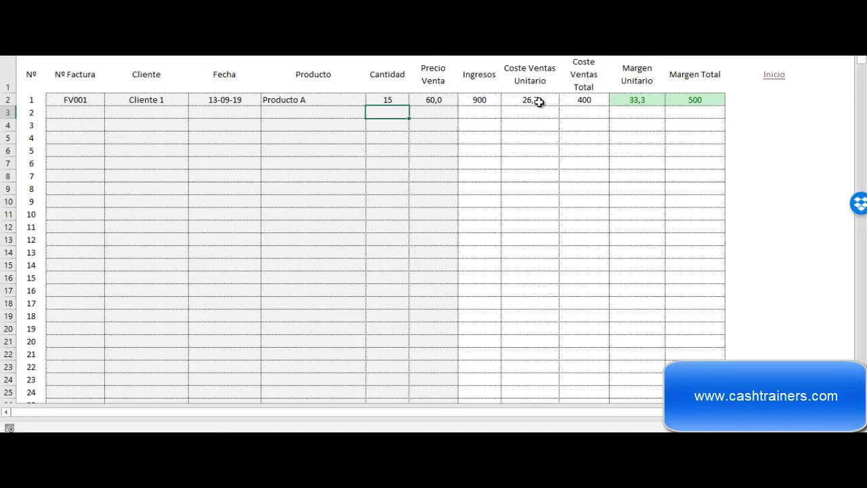
{"action": "left_click", "coordinate": [774, 76]}
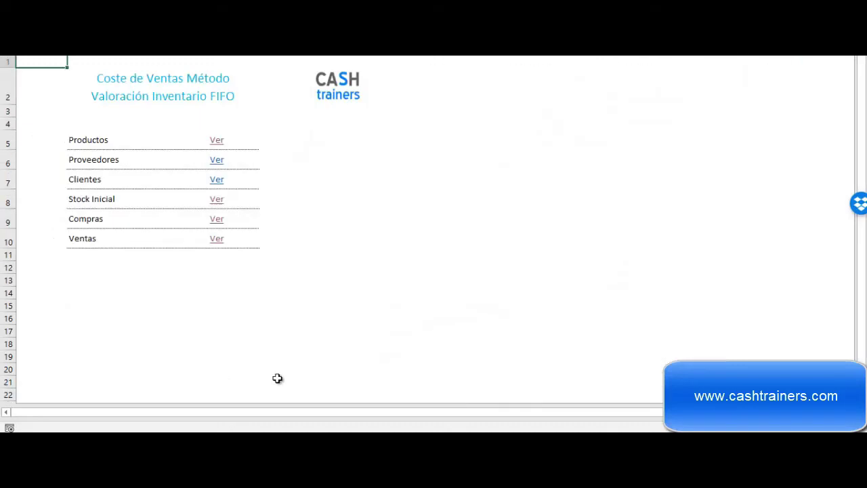
{"action": "left_click", "coordinate": [217, 220]}
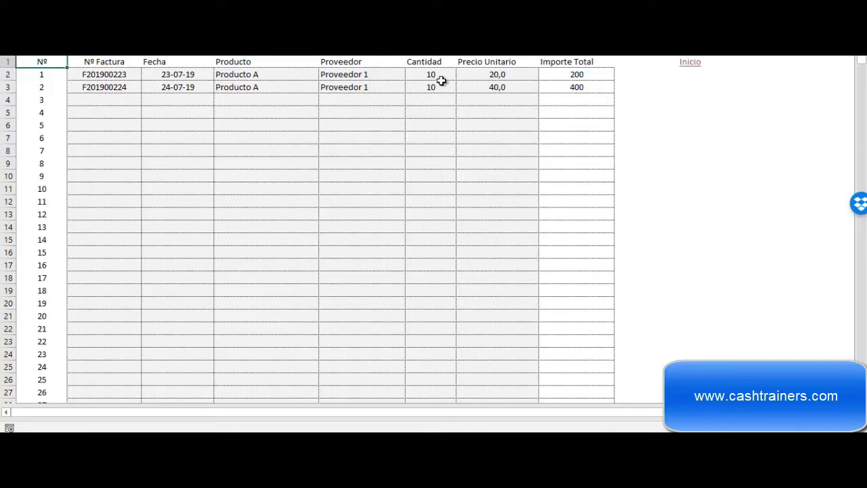
{"action": "left_click", "coordinate": [690, 61]}
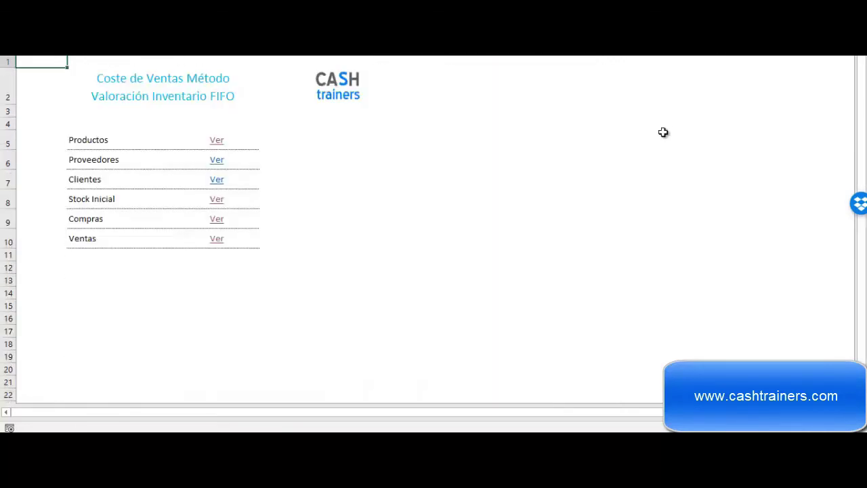
{"action": "left_click", "coordinate": [218, 239]}
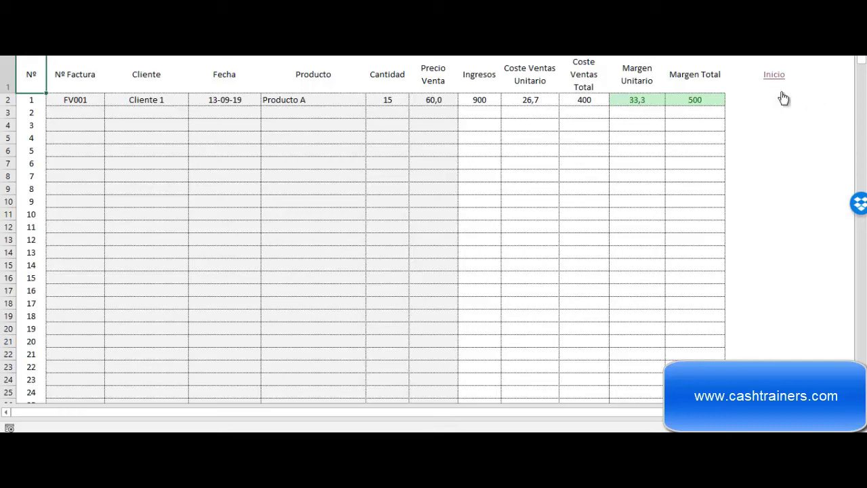
{"action": "left_click", "coordinate": [780, 79]}
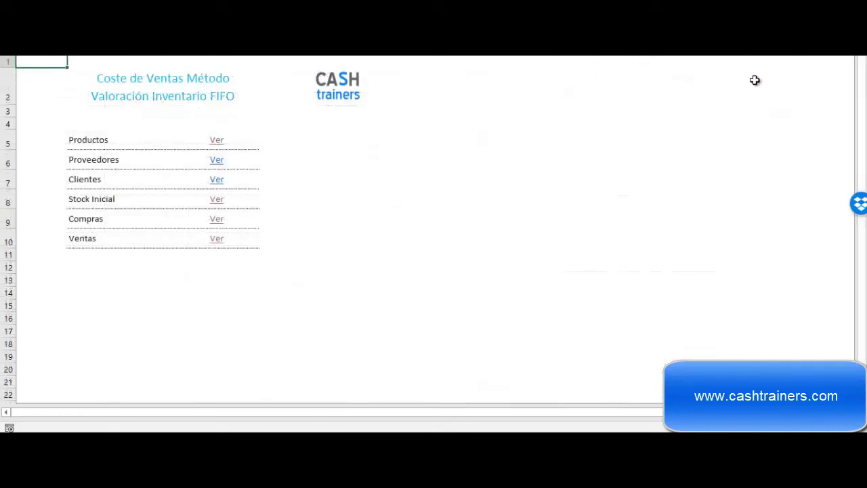